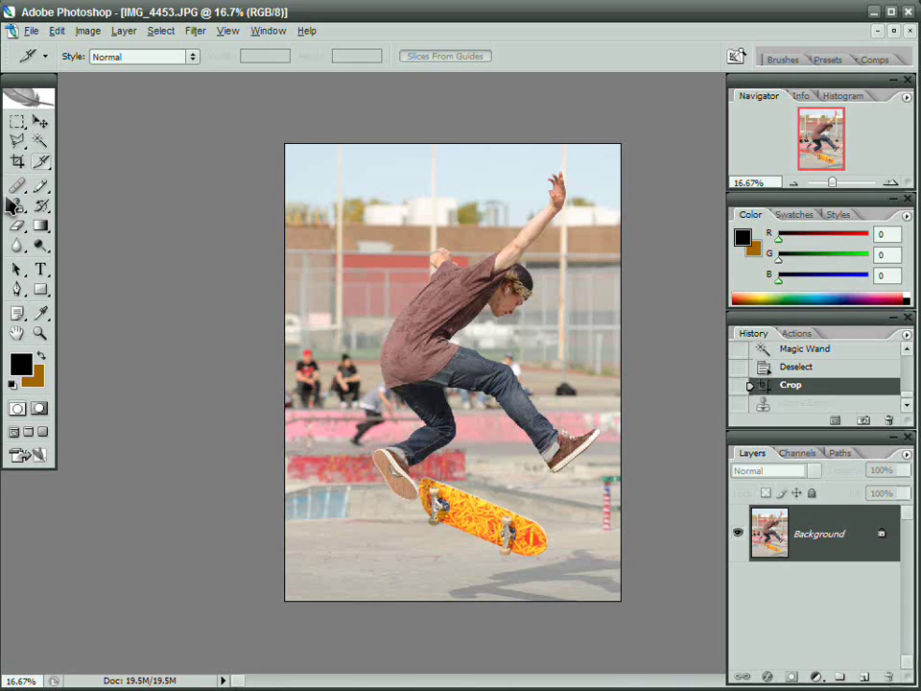
Select the Clone Stamp tool and view the photo at actual pixels (Ctrl+Alt+0)
click(17, 188)
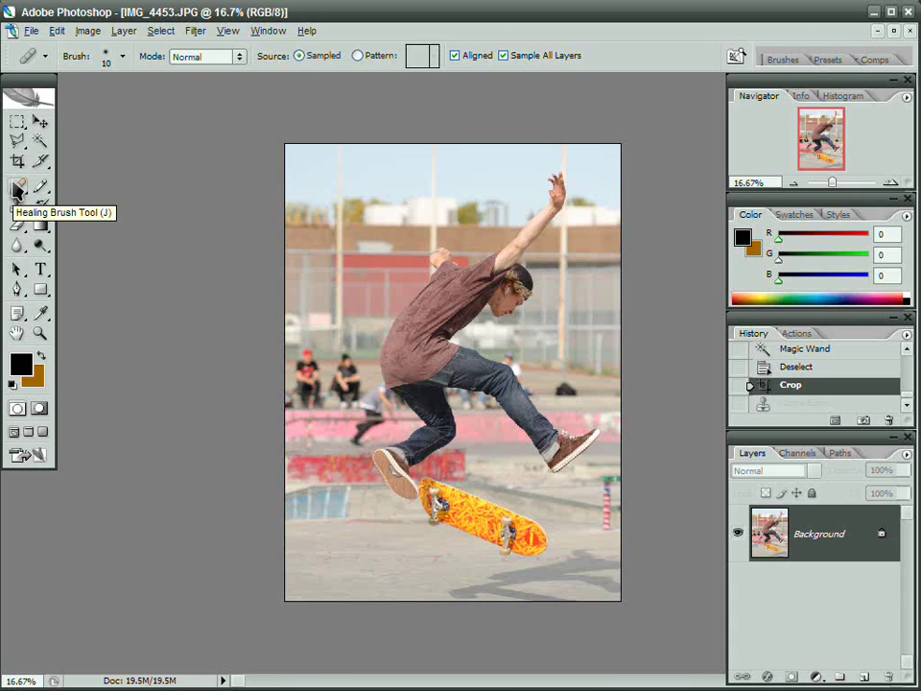
click(18, 208)
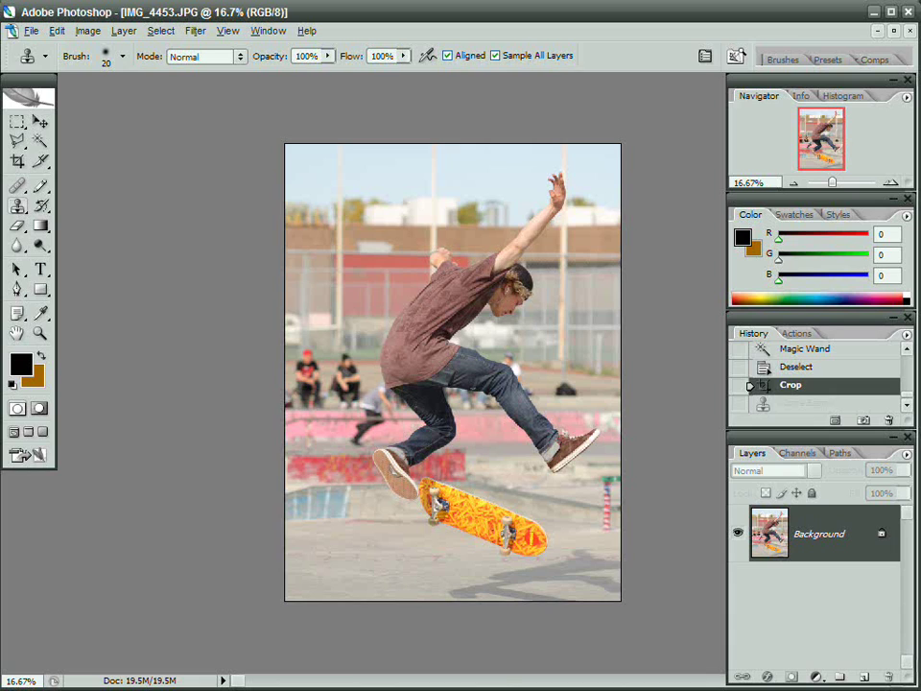
key(ctrl+alt+0)
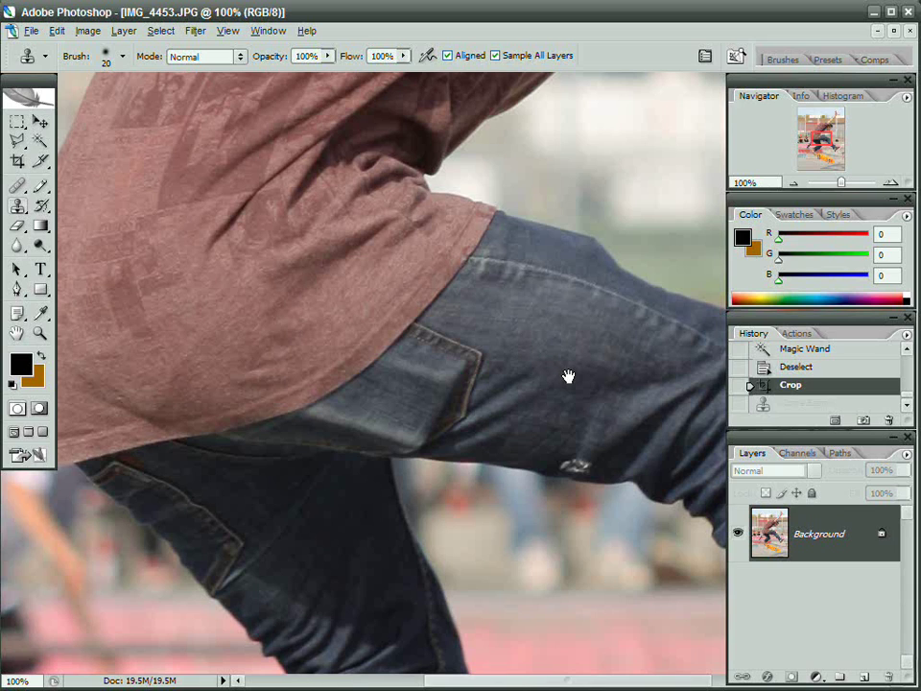
drag(574, 464, 385, 185)
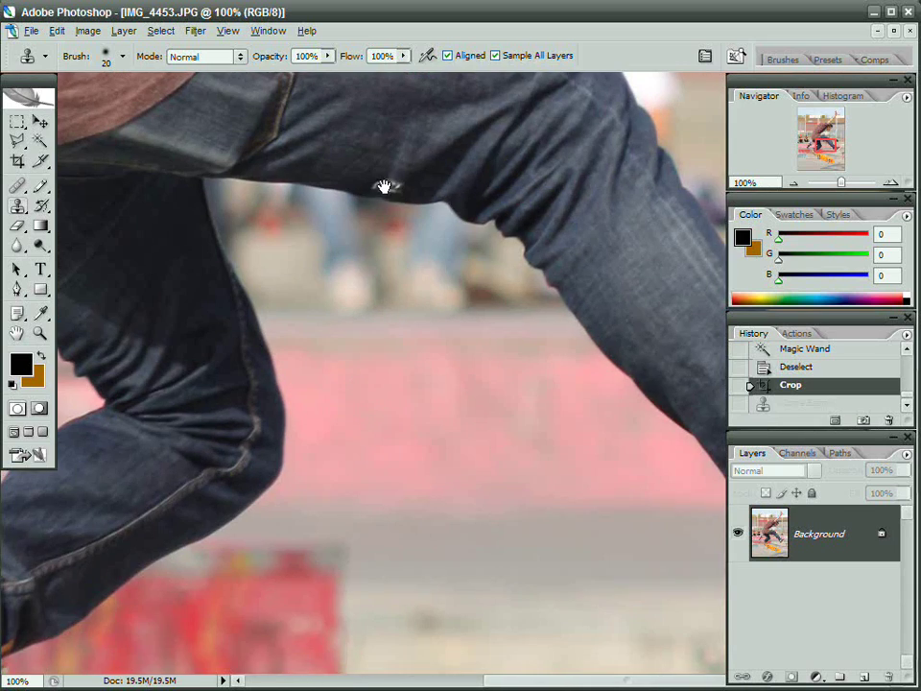
drag(438, 396, 479, 495)
drag(564, 410, 632, 411)
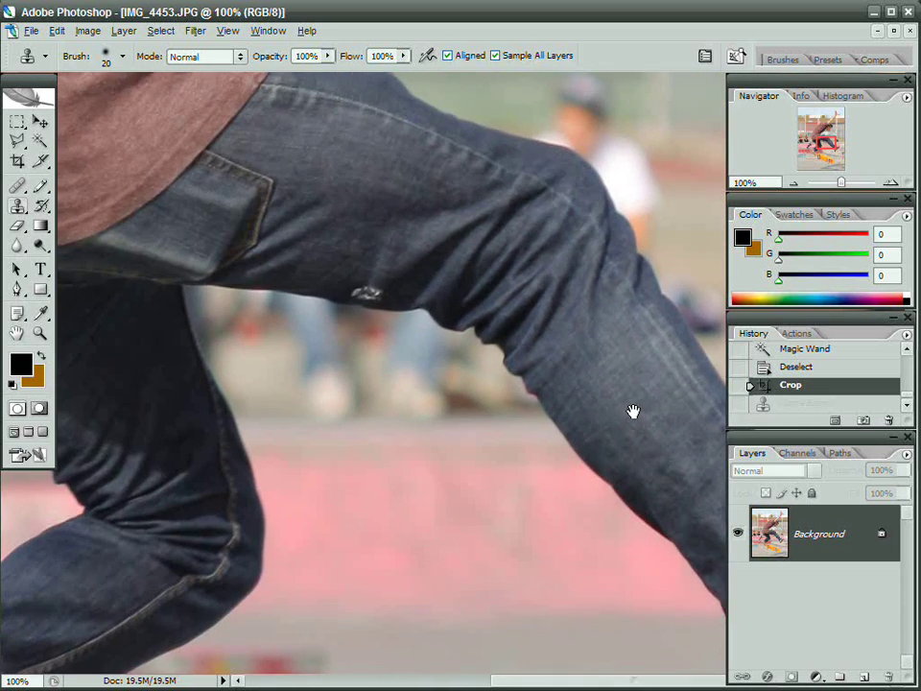
drag(452, 419, 511, 467)
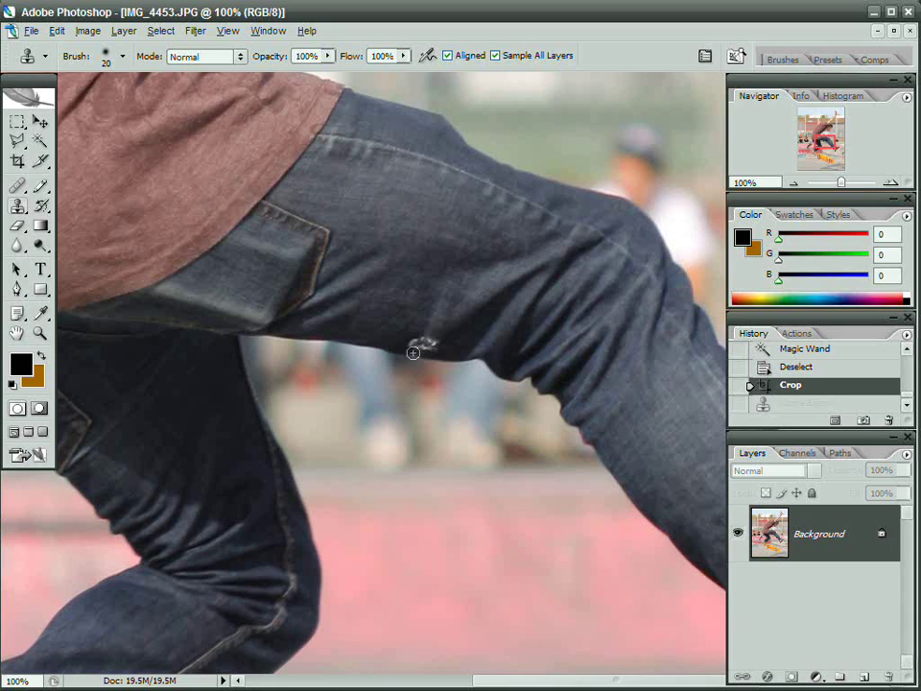
With Aligned off, clone patches onto the jeans and test dabs on the ground, then start undoing them
mouse_move(437, 338)
mouse_down()
mouse_move(388, 334)
mouse_move(434, 334)
mouse_move(424, 339)
mouse_move(477, 350)
mouse_move(446, 354)
mouse_move(462, 362)
mouse_move(464, 346)
mouse_move(392, 347)
mouse_move(403, 375)
mouse_move(443, 373)
mouse_up()
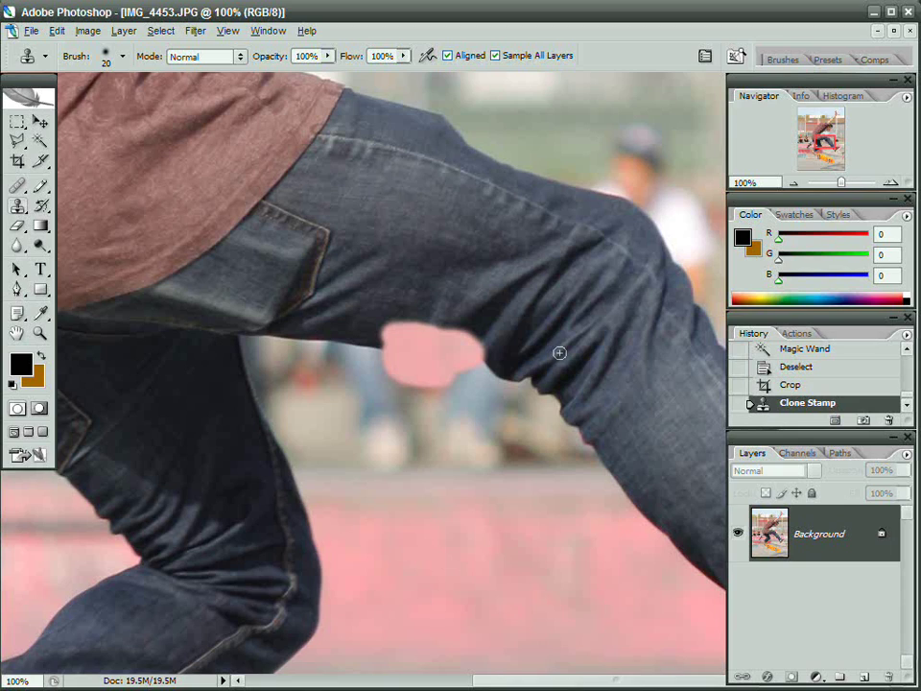
mouse_move(560, 354)
mouse_down()
mouse_move(512, 361)
mouse_move(564, 369)
mouse_move(521, 373)
mouse_move(559, 376)
mouse_move(529, 383)
mouse_move(548, 391)
mouse_move(557, 388)
mouse_move(523, 383)
mouse_up()
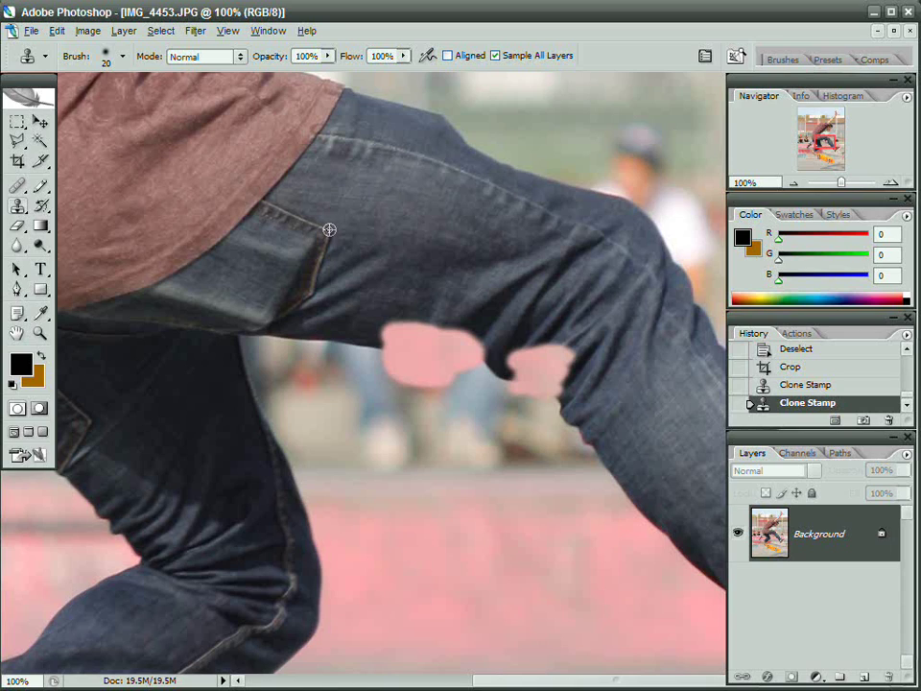
click(453, 557)
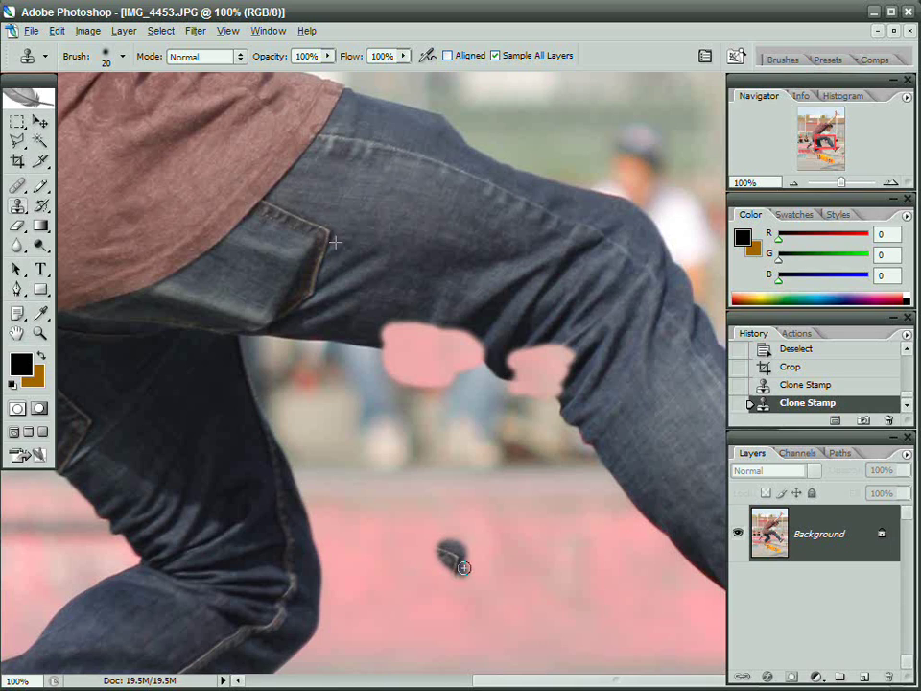
click(544, 546)
click(544, 561)
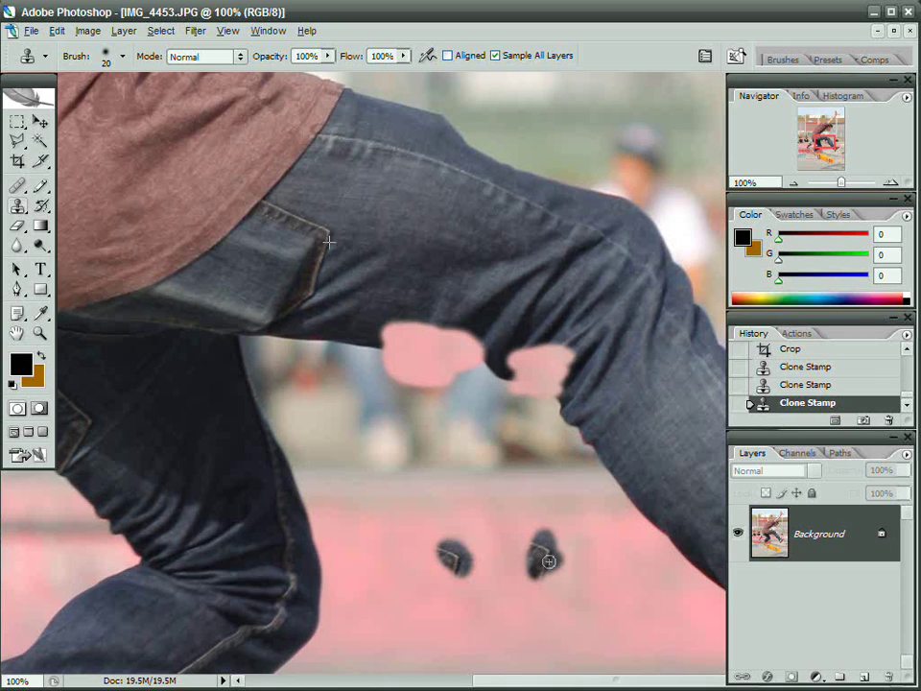
click(610, 553)
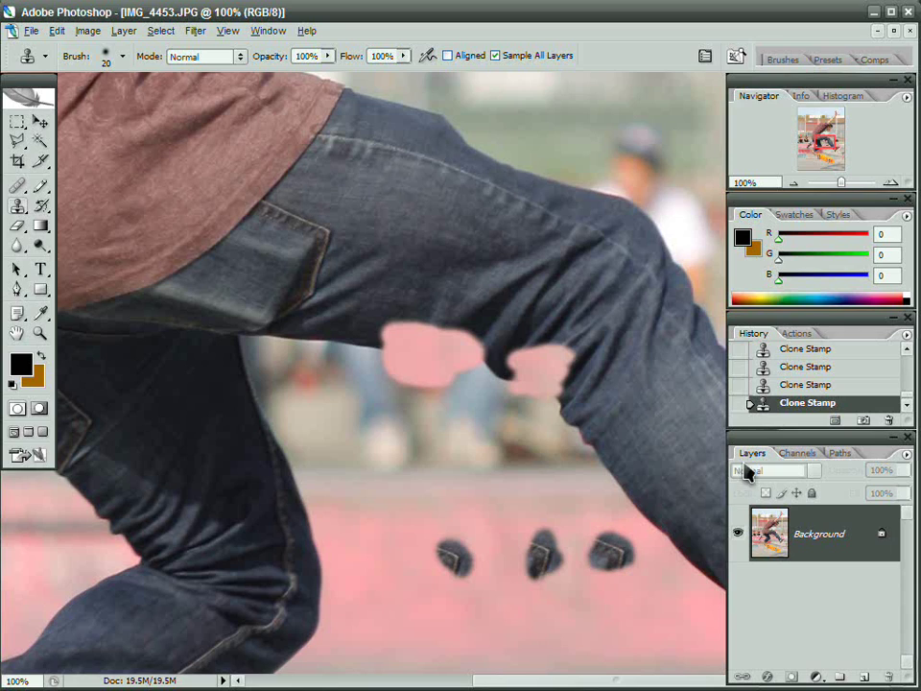
key(ctrl+alt+z)
key(ctrl+alt+z)
key(ctrl+alt+z)
key(ctrl+alt+z)
key(ctrl+alt+z)
key(ctrl+alt+z)
key(ctrl+alt+z)
key(ctrl+alt+z)
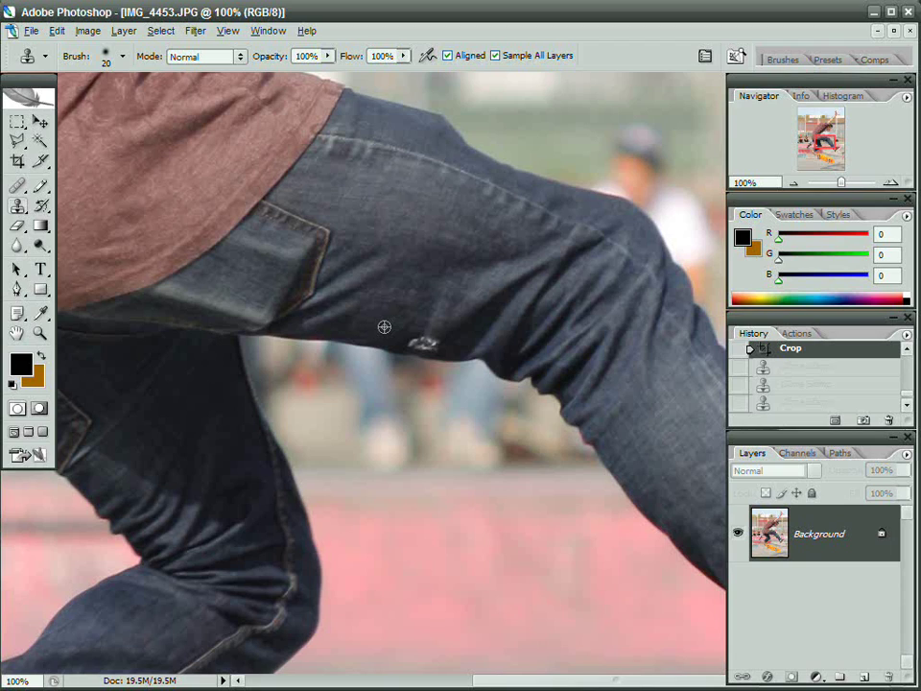
Cover the jeans rip with cloned denim and bring the skater's face into view
mouse_move(419, 338)
mouse_down()
mouse_move(438, 343)
mouse_move(425, 341)
mouse_up()
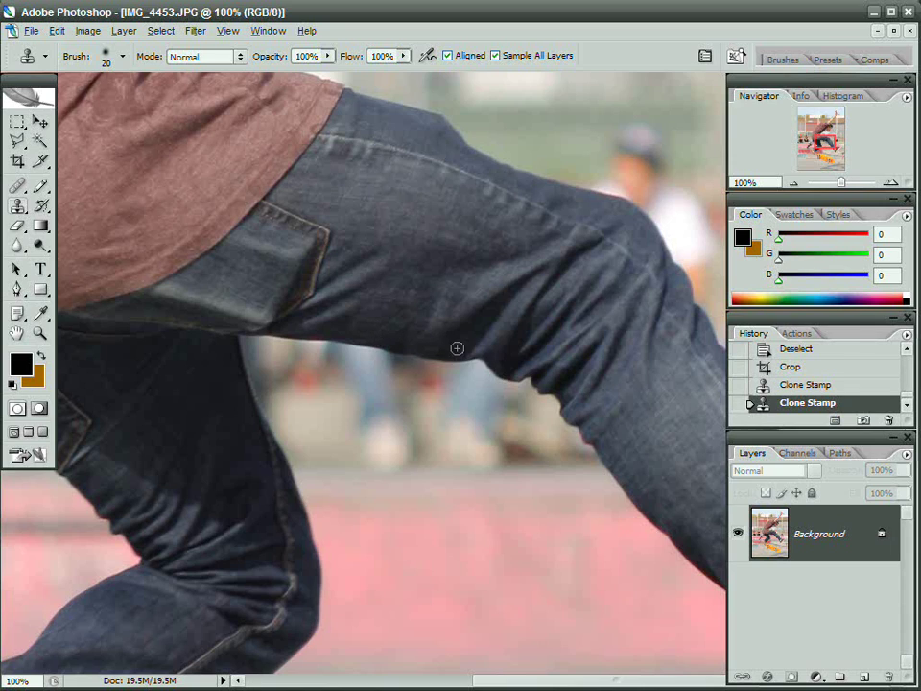
drag(308, 111, 366, 411)
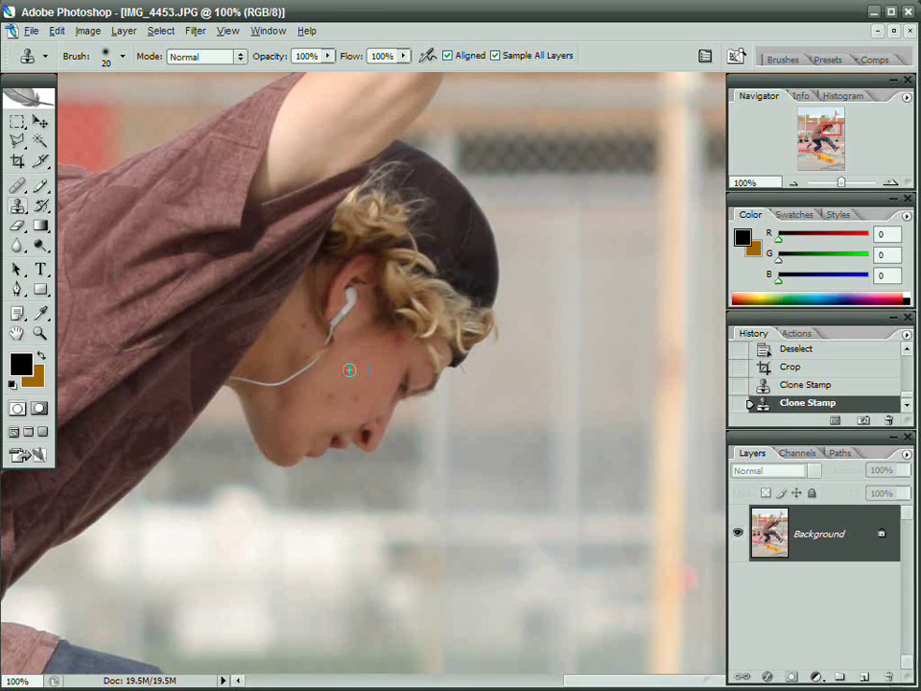
Undo a trial clone dab on the cheek and magnify the blemishes to 300%
mouse_move(350, 369)
mouse_down()
mouse_move(387, 363)
mouse_move(337, 372)
mouse_up()
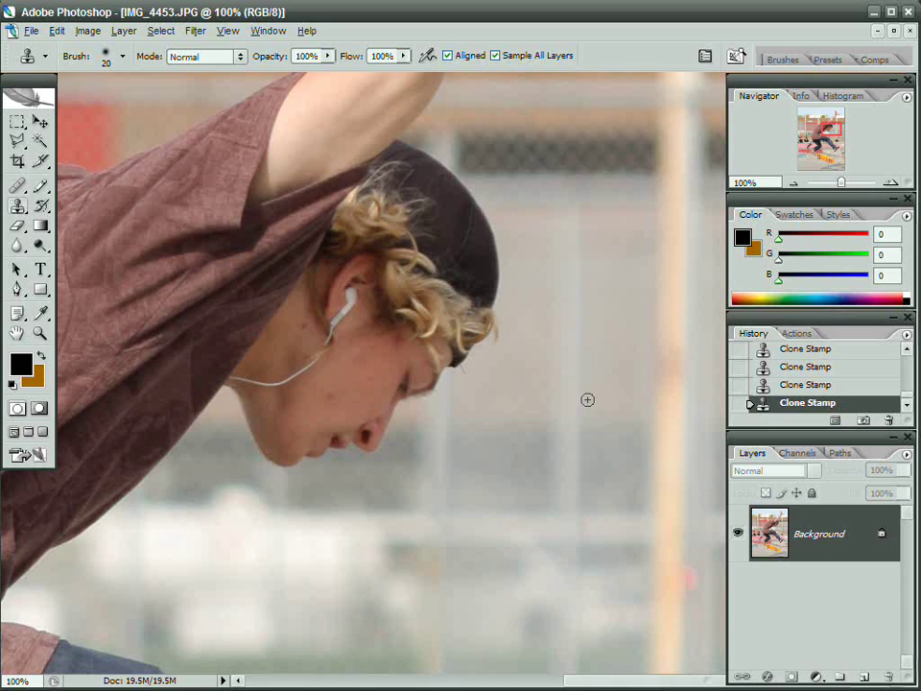
key(ctrl+alt+z)
key(ctrl+alt+z)
key(ctrl+alt+z)
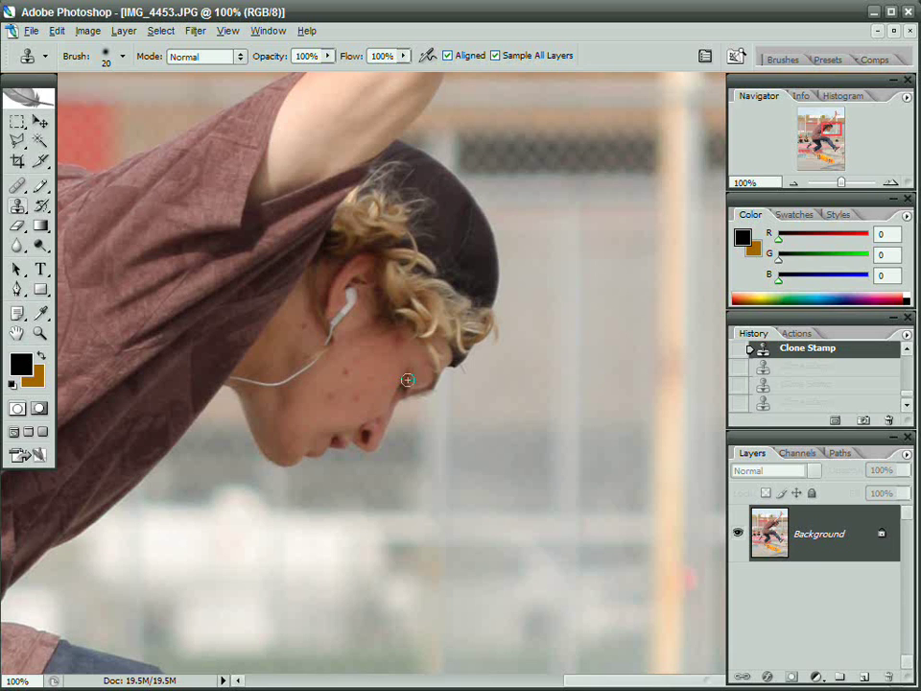
mouse_move(397, 587)
mouse_down()
mouse_move(432, 421)
mouse_move(473, 294)
mouse_move(467, 426)
mouse_move(415, 423)
mouse_move(428, 448)
mouse_up()
key(ctrl+plus)
key(ctrl+plus)
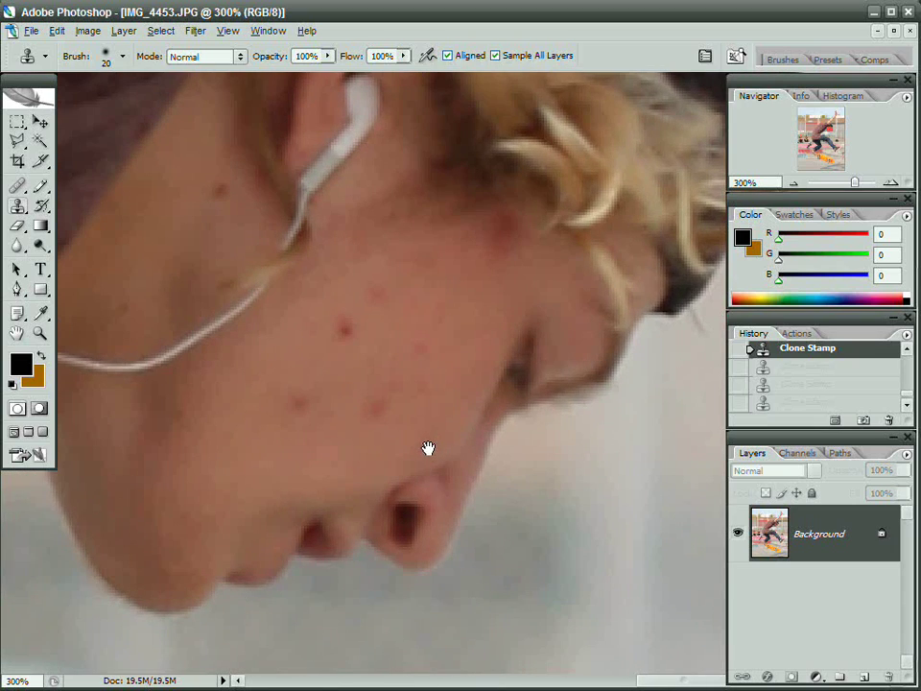
Choose the Healing Brush Tool from the Spot Healing Brush flyout
click(24, 188)
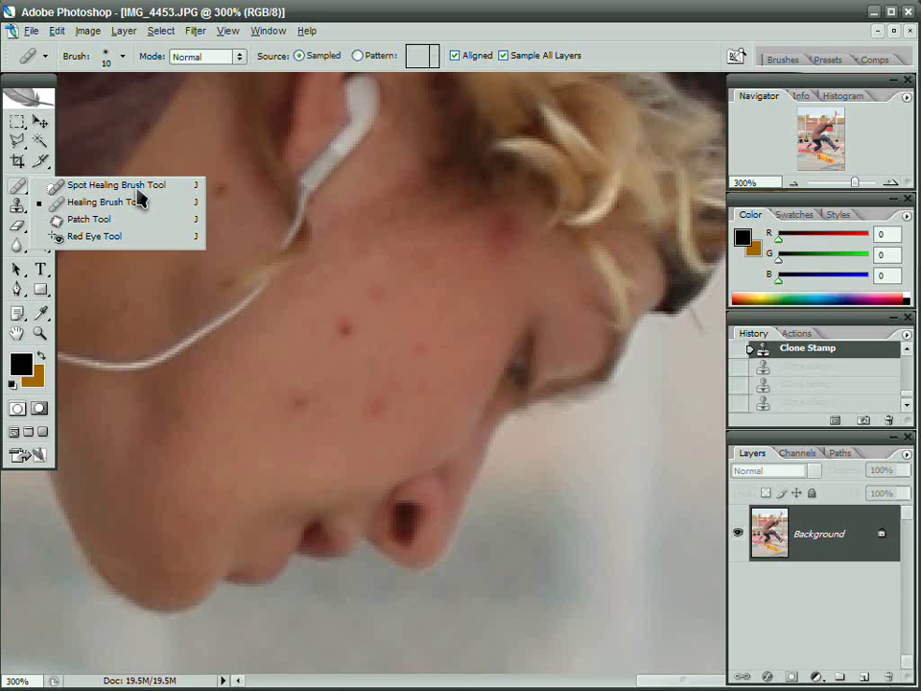
click(81, 206)
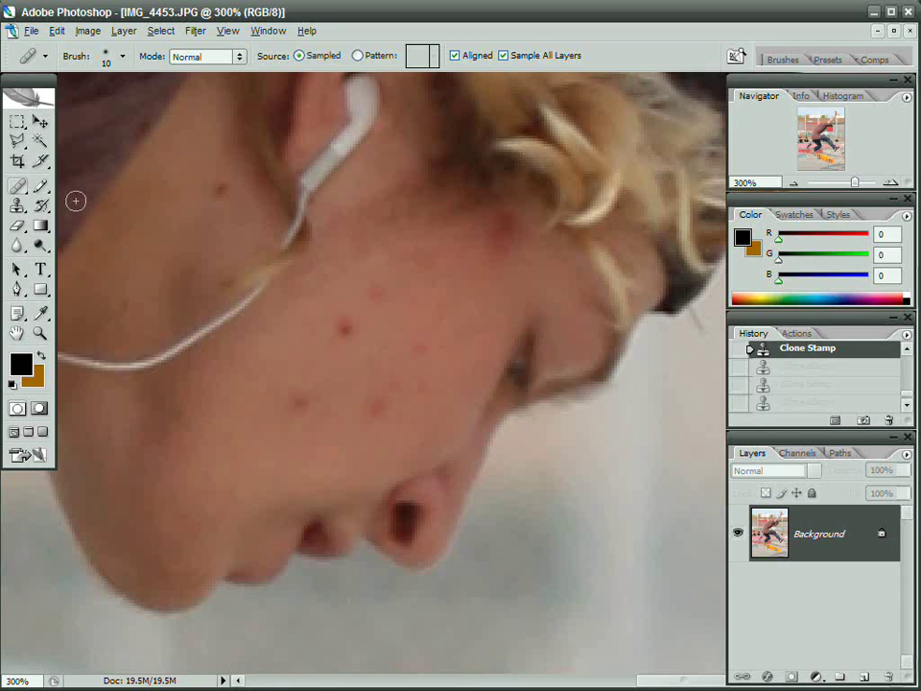
click(342, 327)
key(ctrl+z)
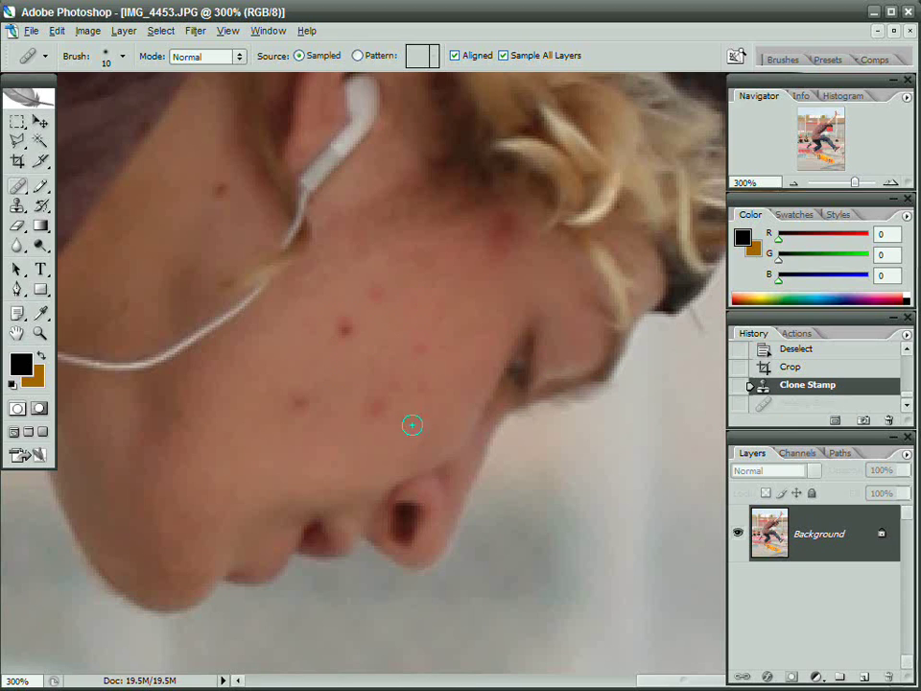
mouse_move(377, 351)
mouse_down()
mouse_move(428, 362)
mouse_move(451, 355)
mouse_up()
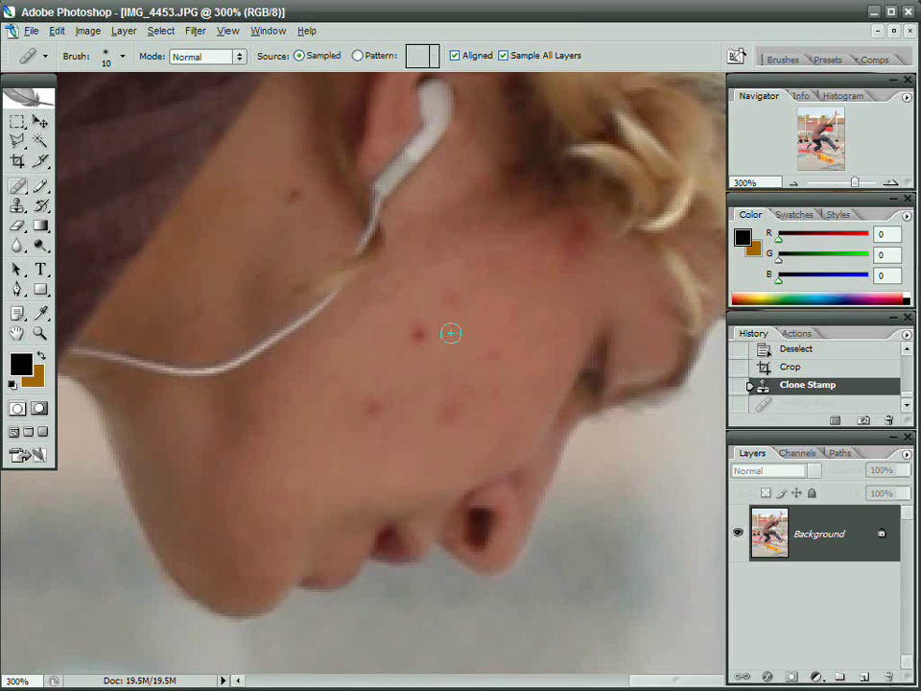
alt+click(170, 305)
mouse_move(437, 330)
mouse_down()
mouse_move(412, 323)
mouse_move(433, 326)
mouse_move(410, 333)
mouse_move(427, 336)
mouse_move(411, 329)
mouse_move(420, 331)
mouse_up()
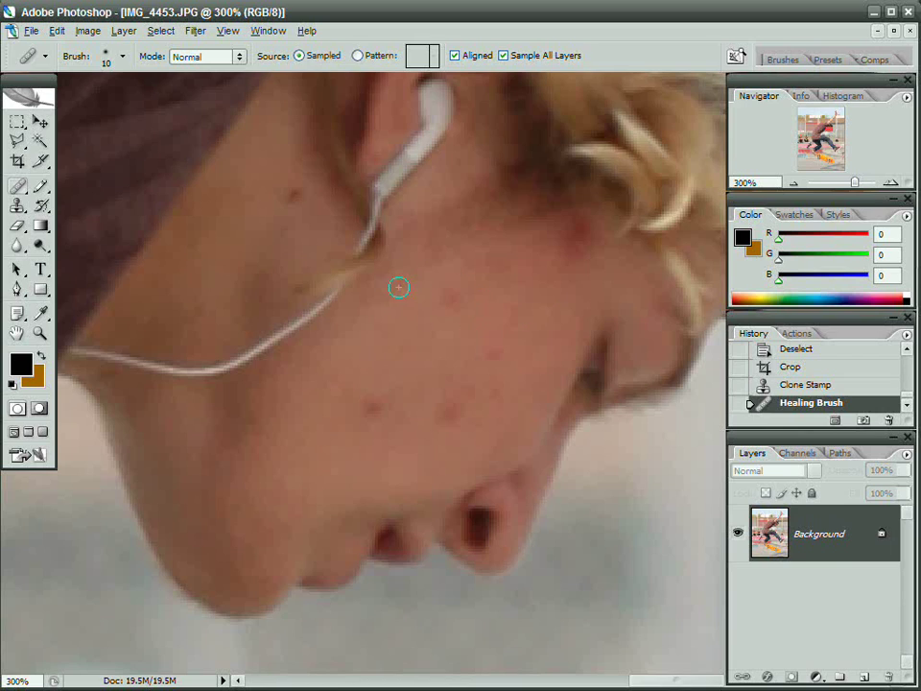
click(368, 325)
key(ctrl+z)
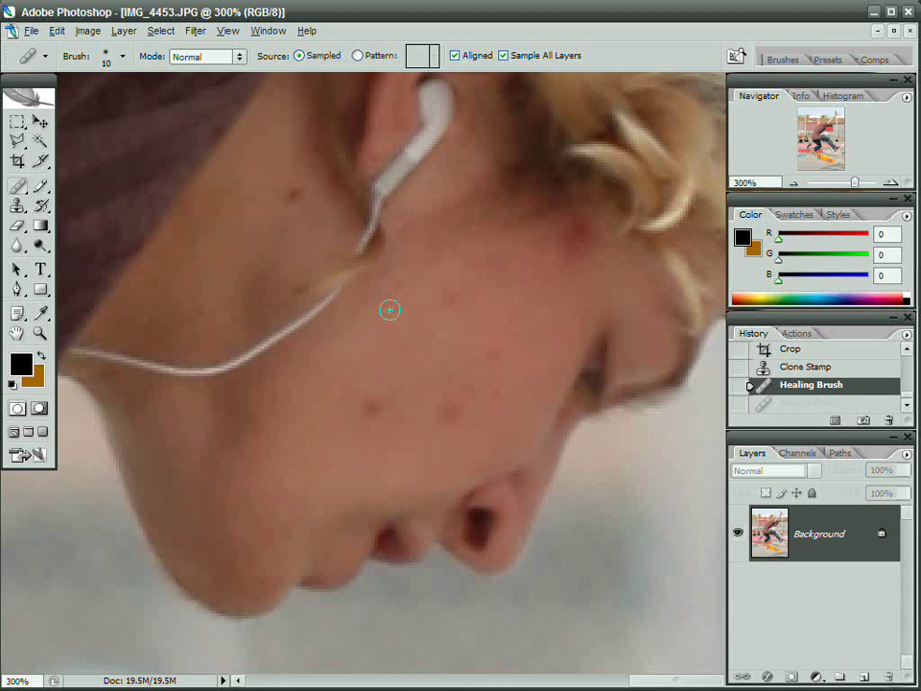
drag(388, 308, 362, 313)
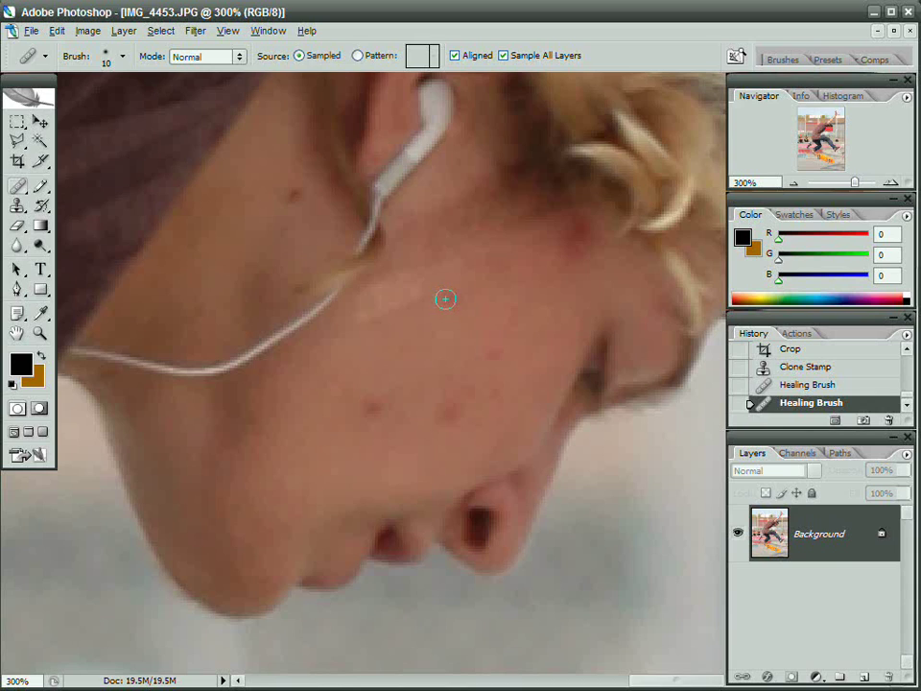
mouse_move(396, 299)
mouse_down()
mouse_move(377, 255)
mouse_move(359, 310)
mouse_up()
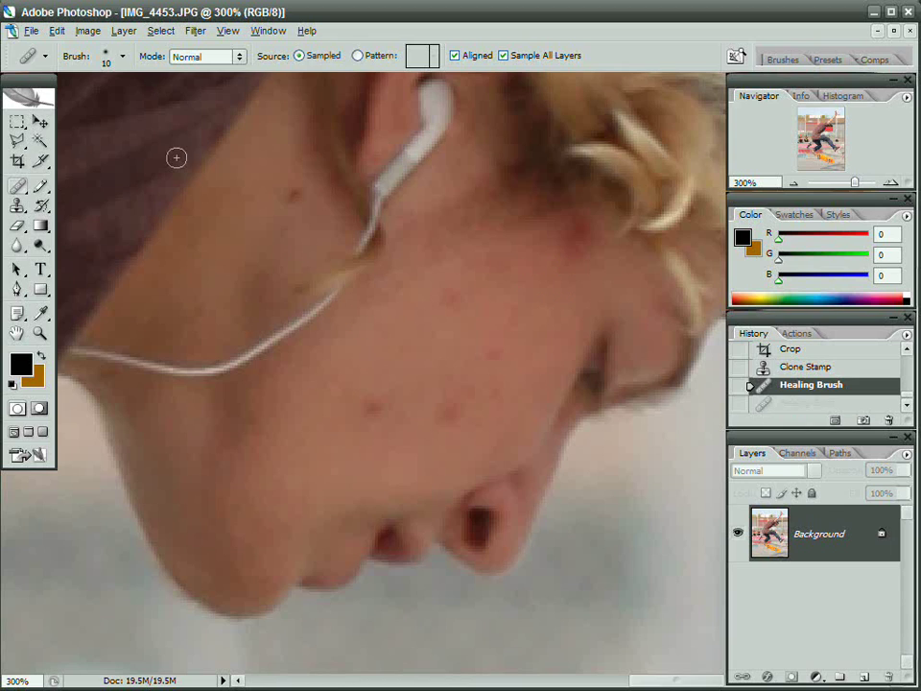
key(ctrl+alt+z)
key(ctrl+alt+z)
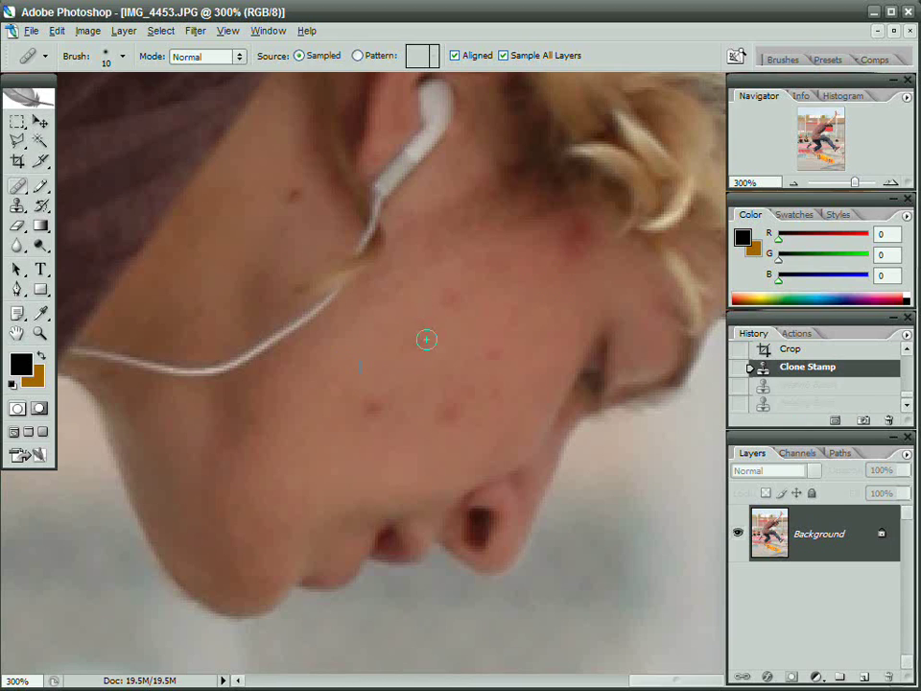
Heal each red blemish on the cheek and near the hairline using sampled clean skin
click(421, 335)
click(447, 299)
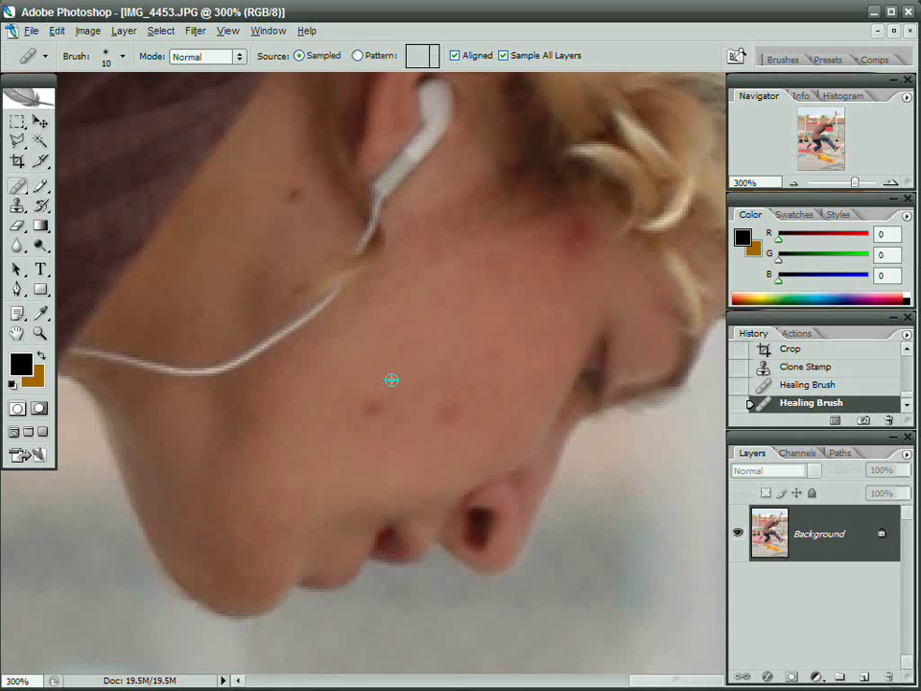
click(370, 411)
alt+click(404, 396)
click(472, 412)
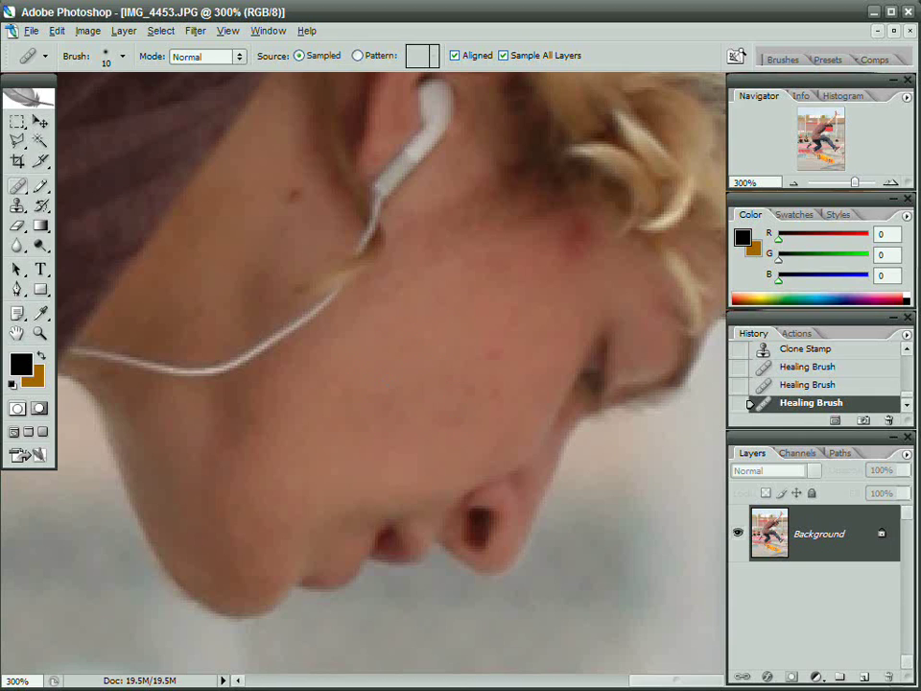
alt+click(527, 294)
mouse_move(587, 253)
mouse_down()
mouse_move(550, 223)
mouse_move(565, 229)
mouse_move(567, 250)
mouse_move(554, 250)
mouse_move(570, 258)
mouse_move(538, 253)
mouse_up()
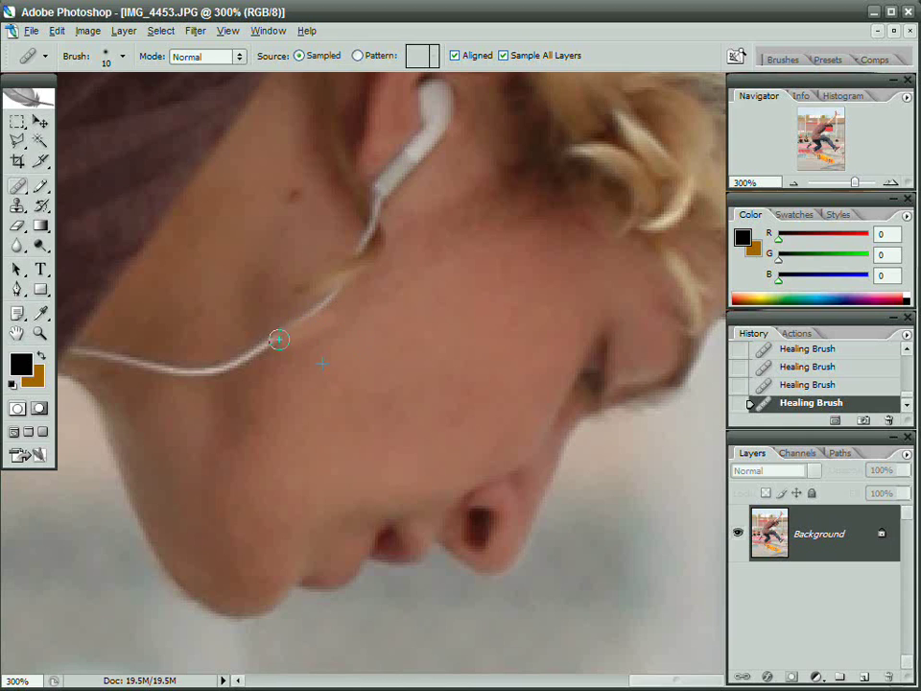
Toggle Ctrl+Z to compare before and after, leaving the heals applied
key(ctrl+z)
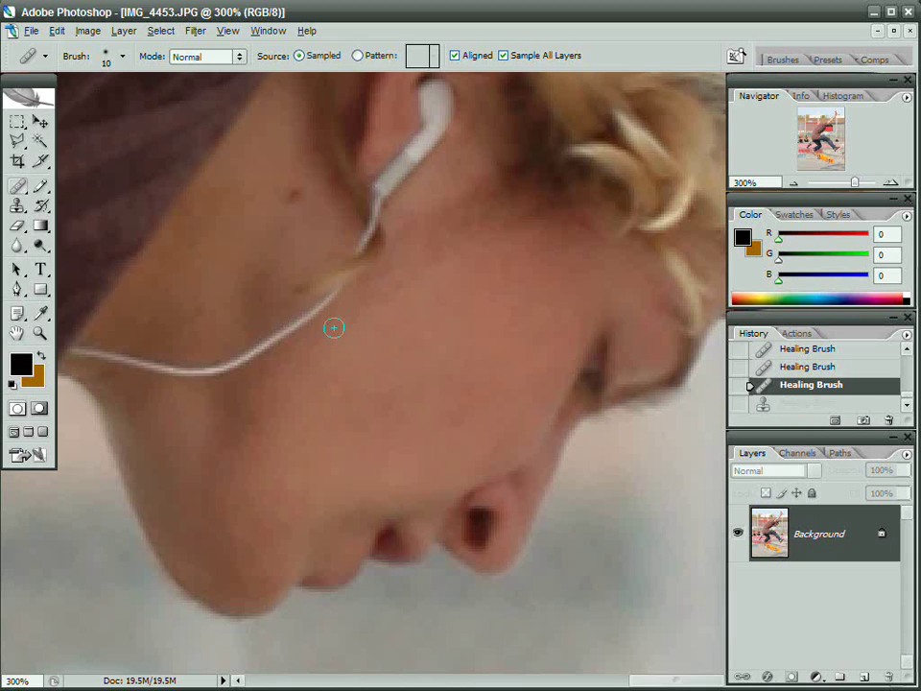
key(ctrl+z)
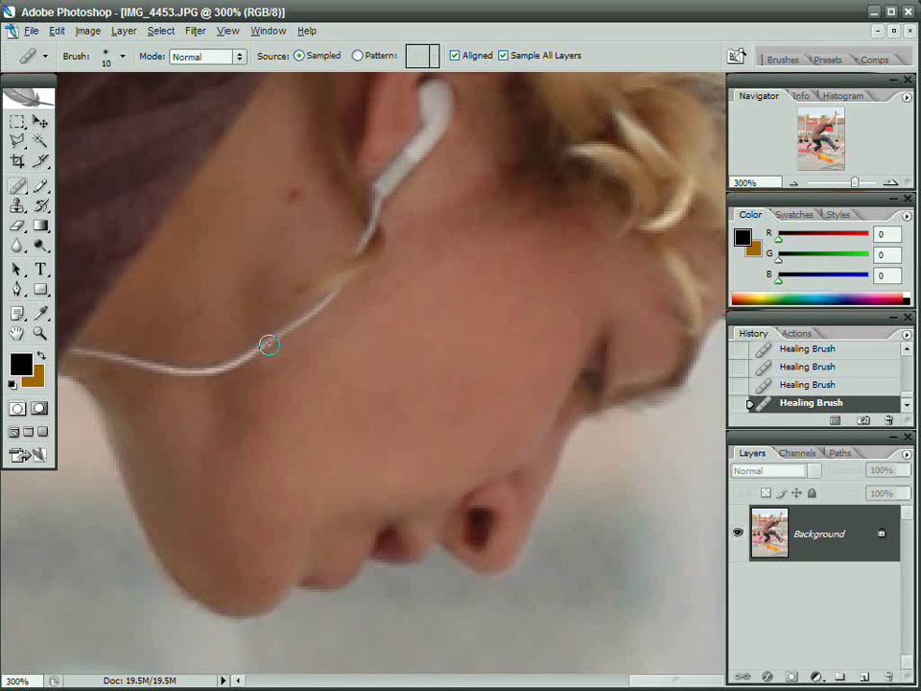
key(ctrl+z)
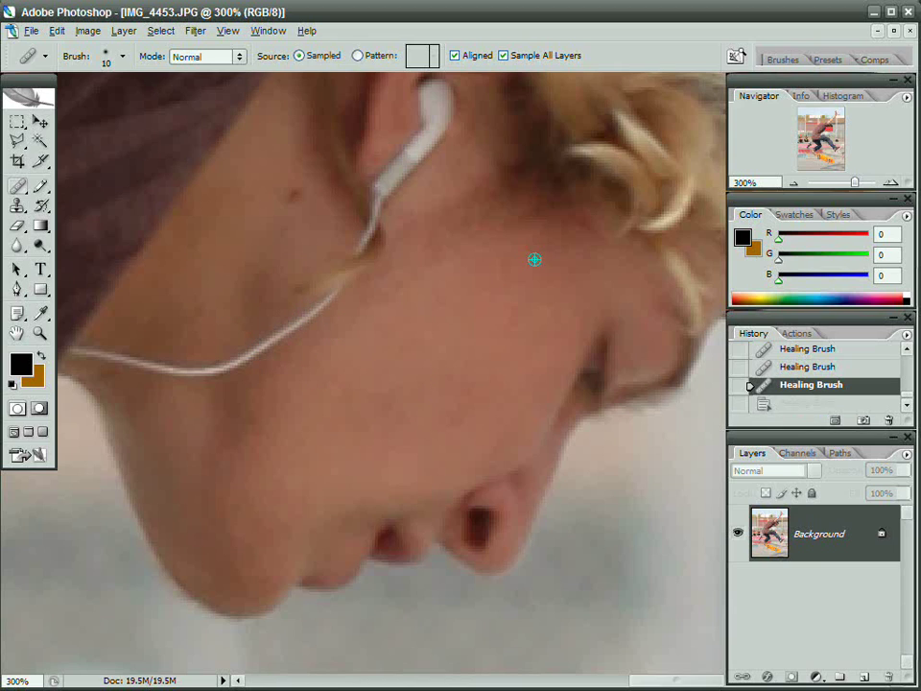
key(ctrl+z)
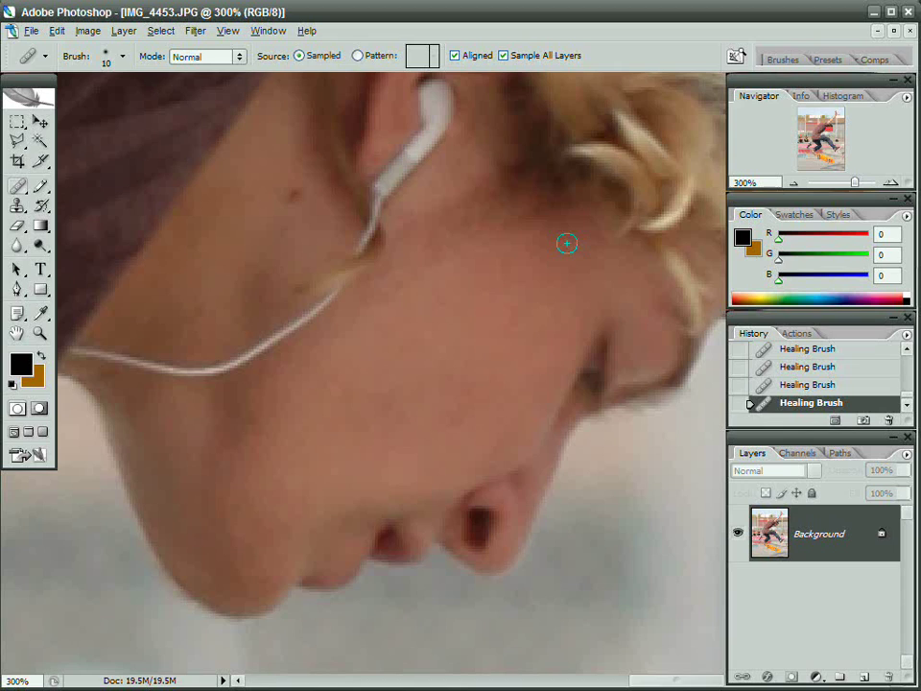